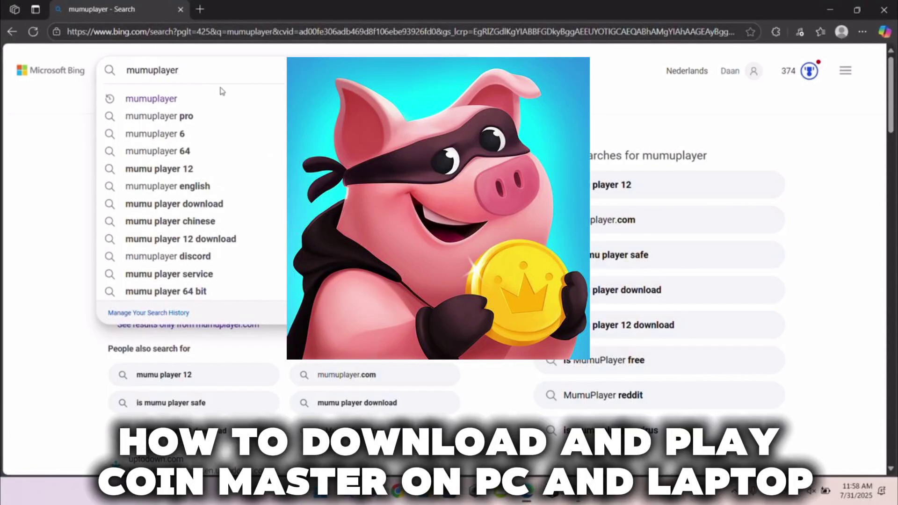
- Search Bing for mumuplayer and open the official mumuplayer.com website
key("Return")
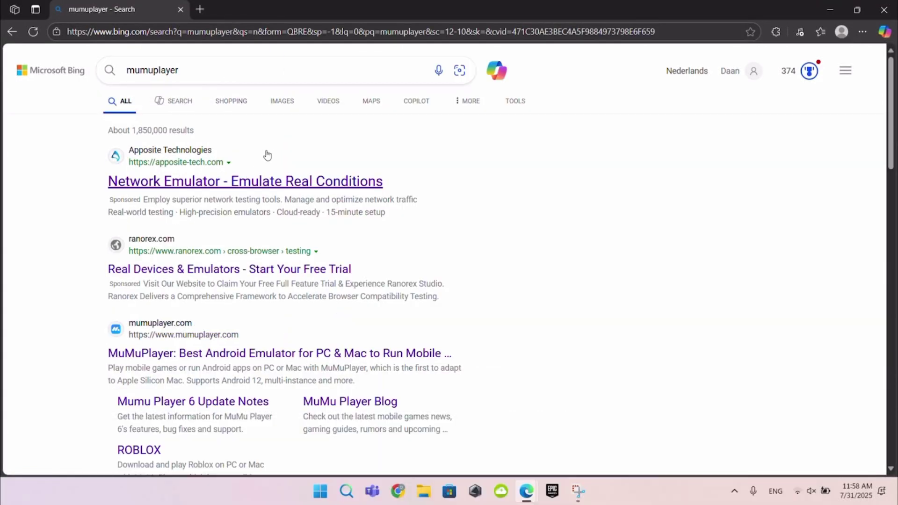
scroll(269, 155, "down", 2)
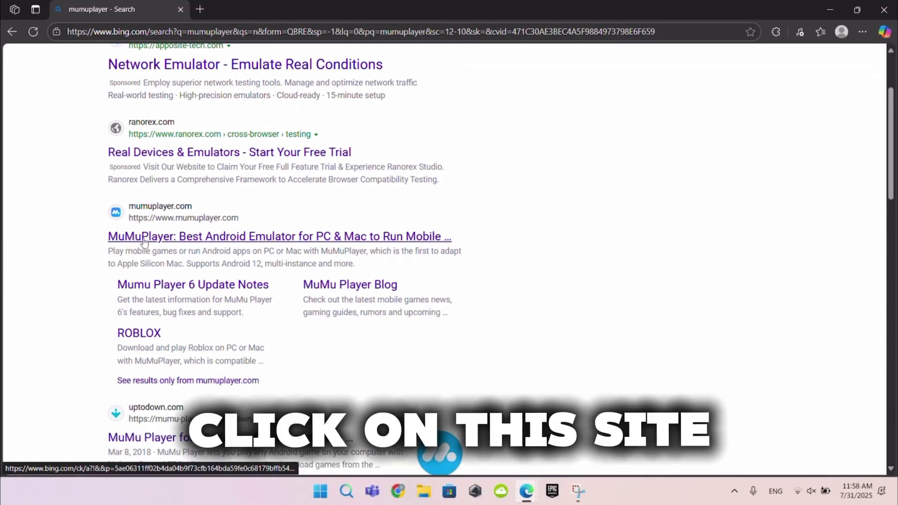
left_click(144, 239)
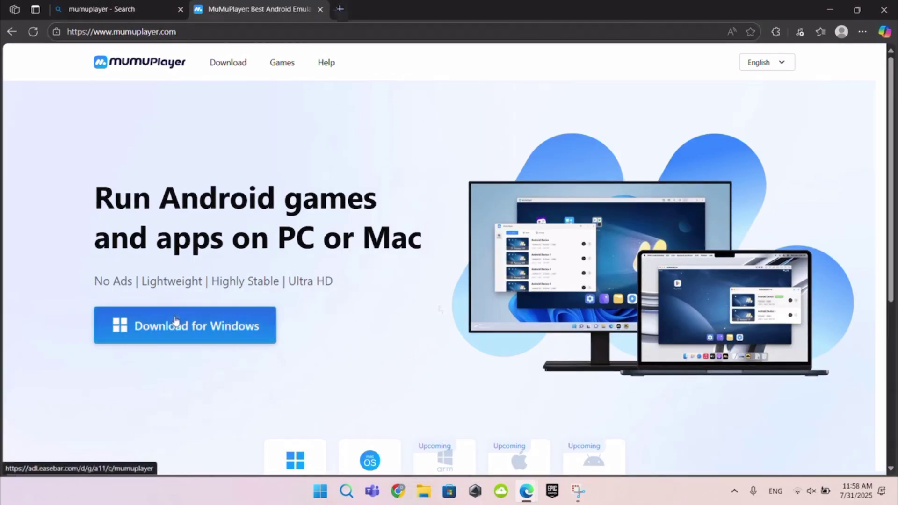
- Download MuMuPlayer for Windows and run its installer to completion
left_click(175, 321)
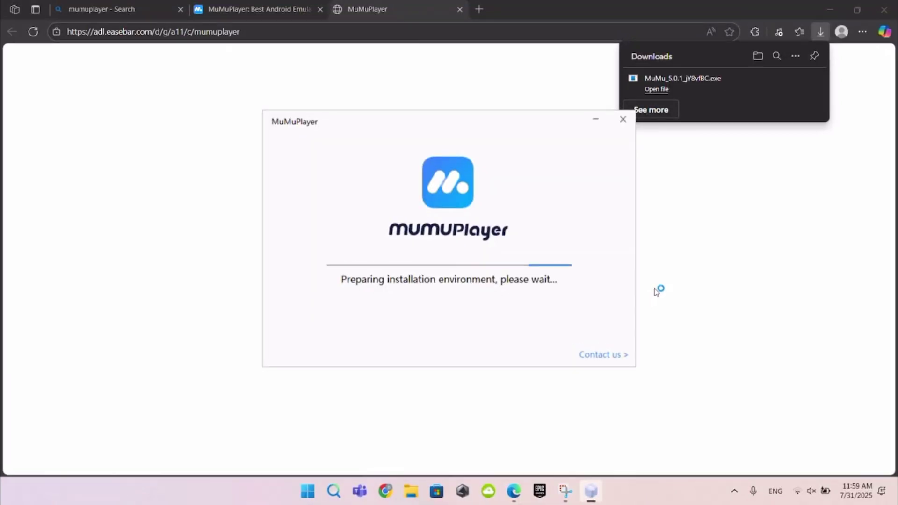
key("Return")
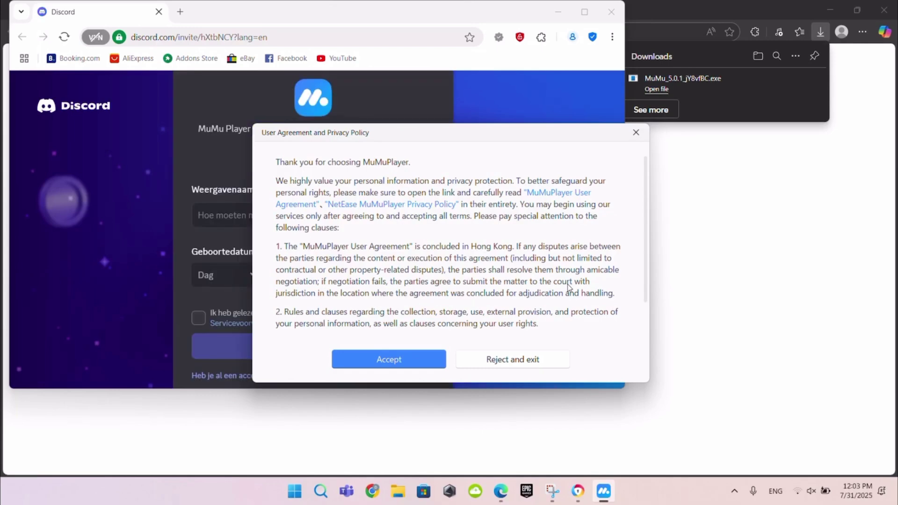
- Accept the user agreement and privacy policy, then start the Android Device emulator
left_click(378, 360)
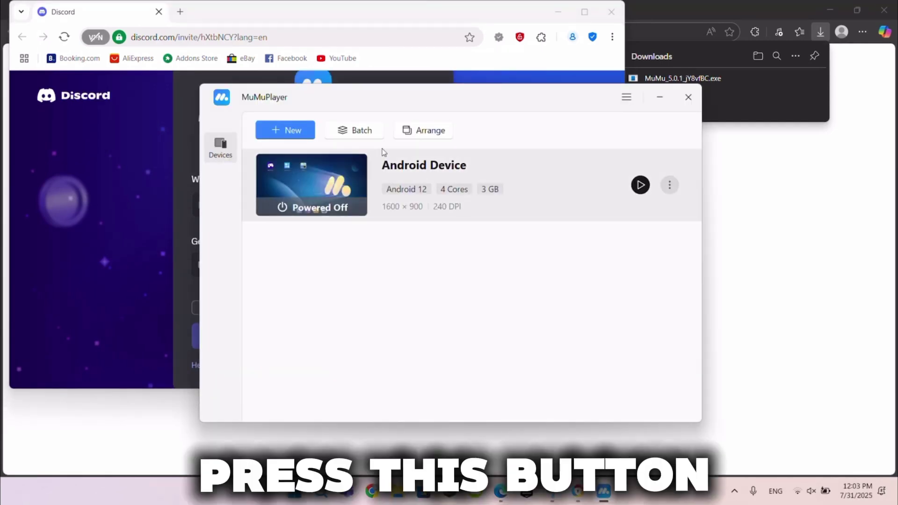
left_click(320, 188)
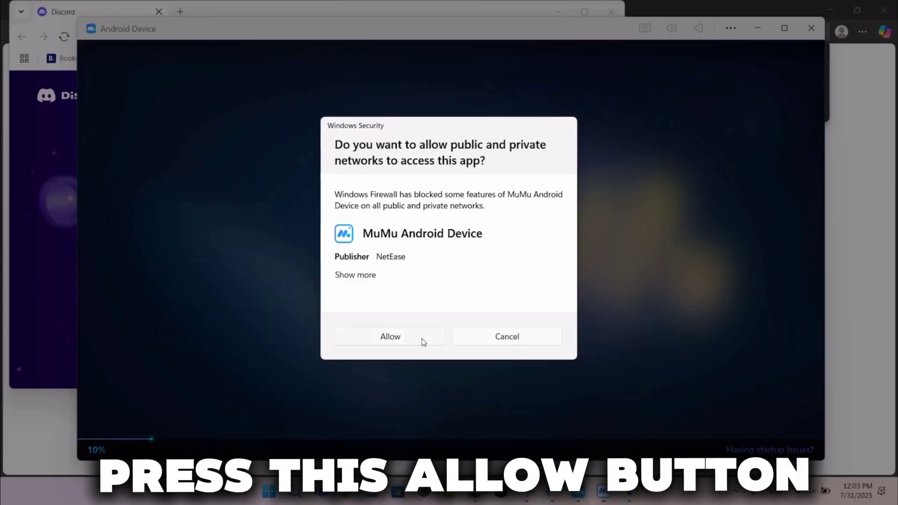
- Allow the emulator network access in the Windows Security firewall prompt
left_click(420, 340)
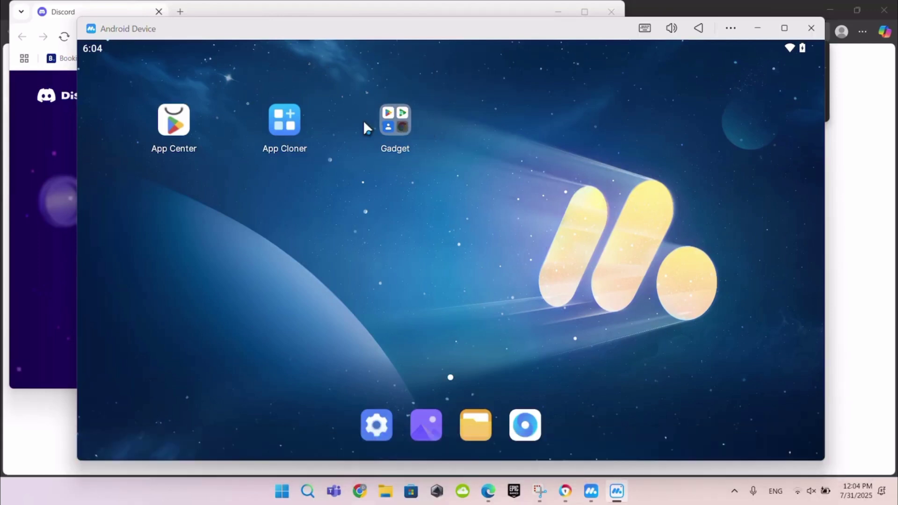
- Launch Play Store from the Gadget folder and begin the Google sign-in
left_click(384, 124)
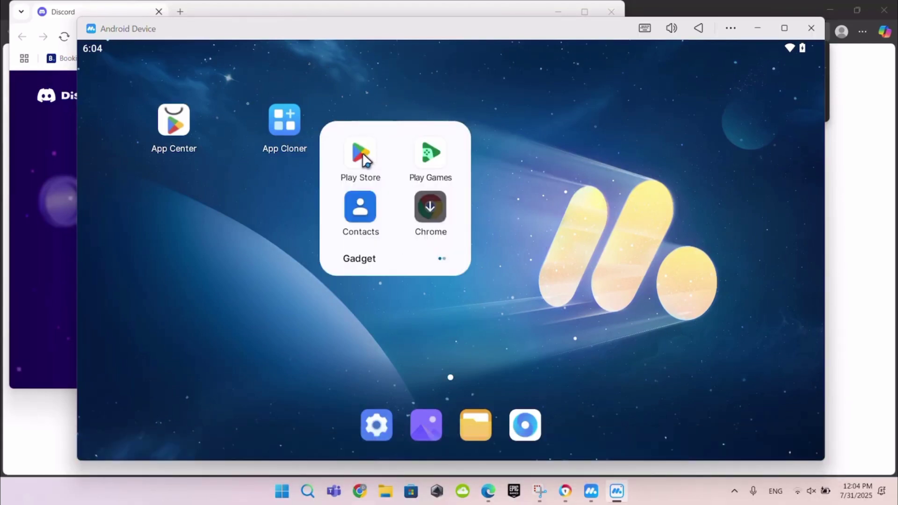
left_click(426, 160)
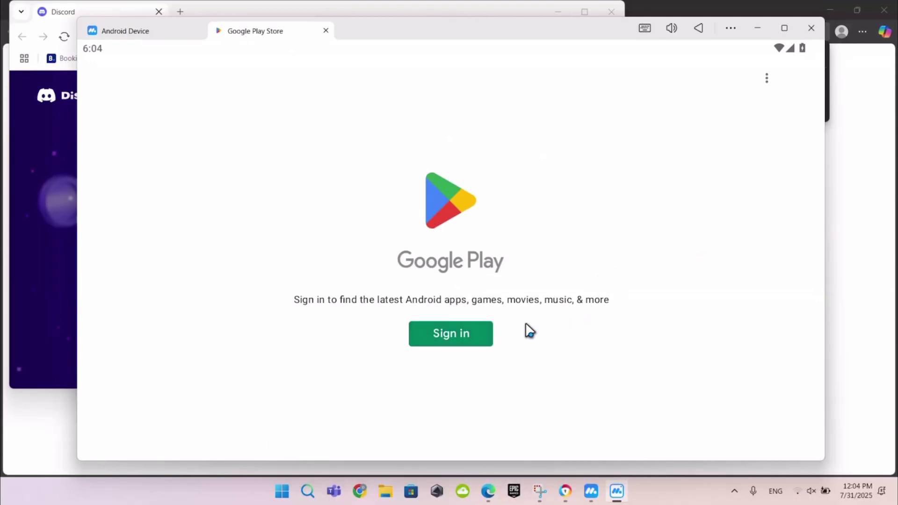
left_click(476, 335)
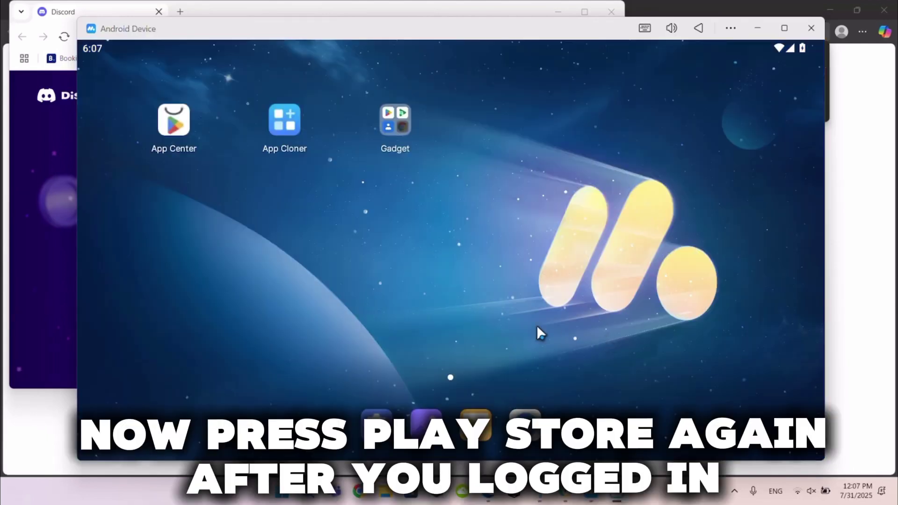
- Reopen Play Store from Gadget and dismiss the notifications prompt and Teacher Approved tip
left_click(391, 125)
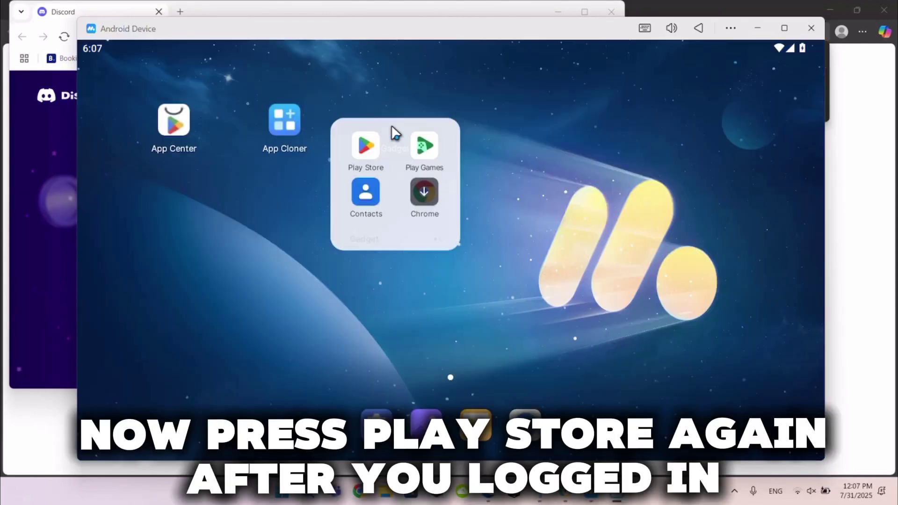
left_click(360, 152)
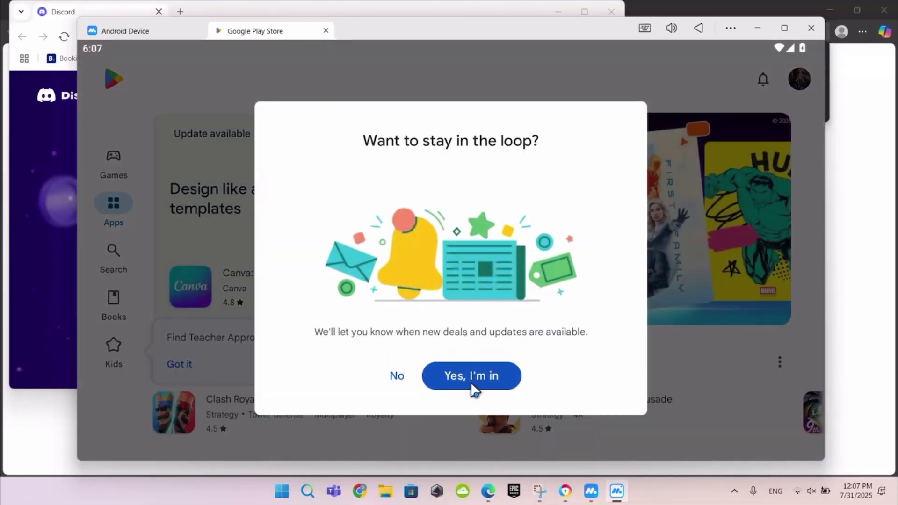
left_click(401, 379)
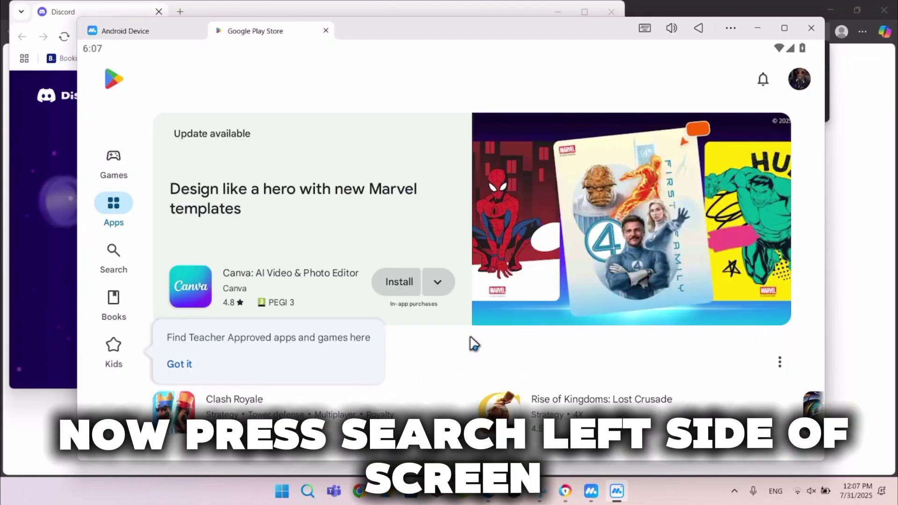
left_click(187, 364)
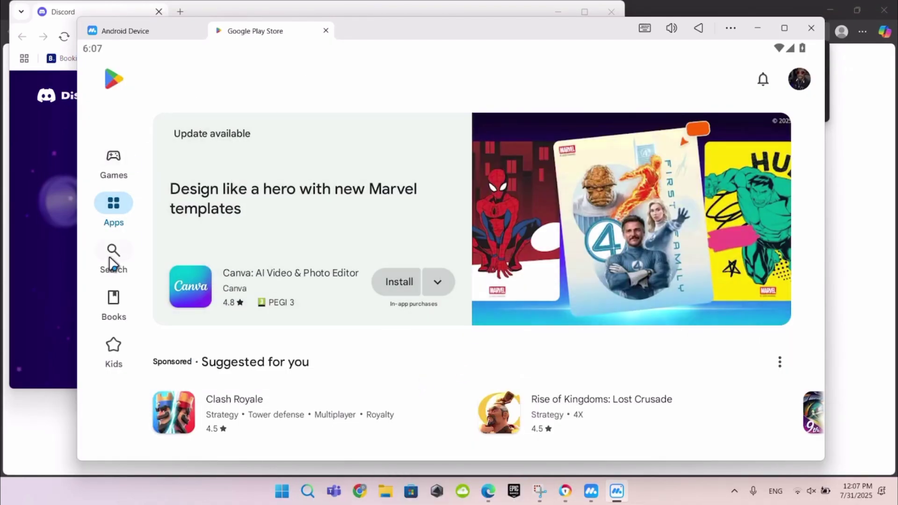
- Open Clash Royale from the Play Store search page and install it (860 MB)
left_click(114, 260)
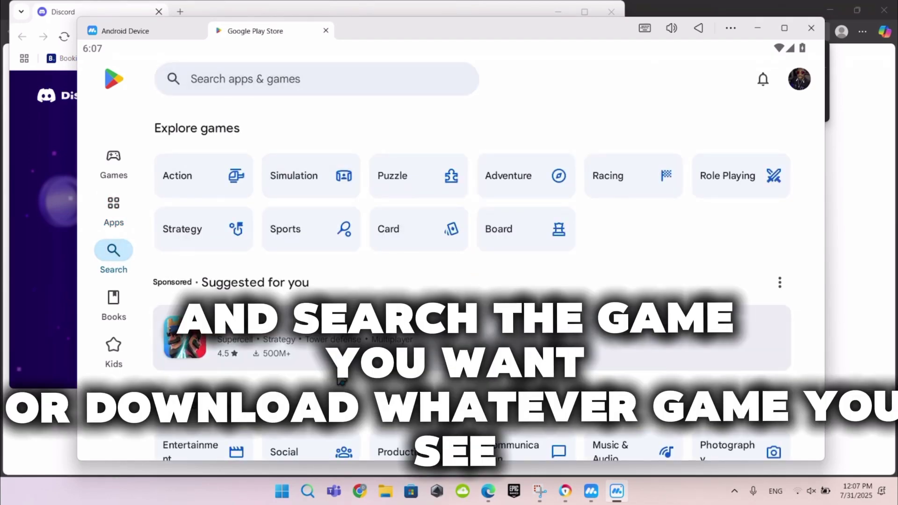
left_click(305, 346)
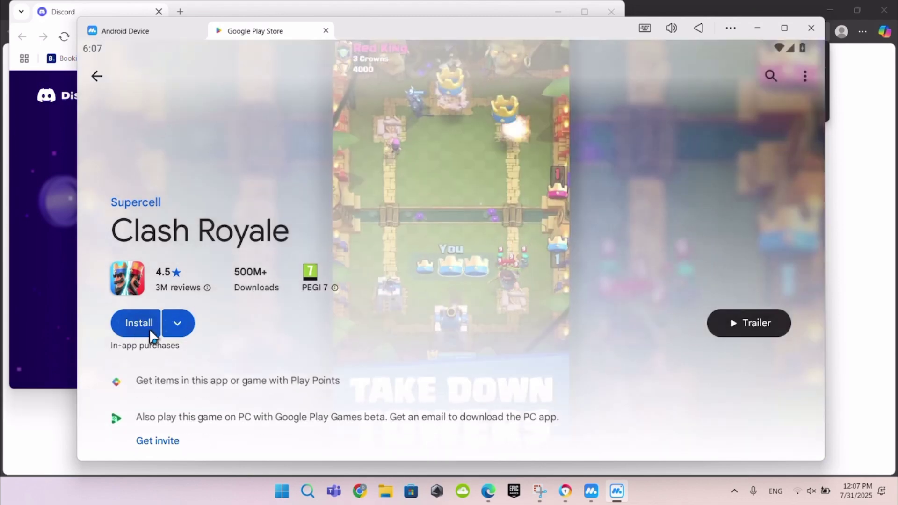
left_click(149, 329)
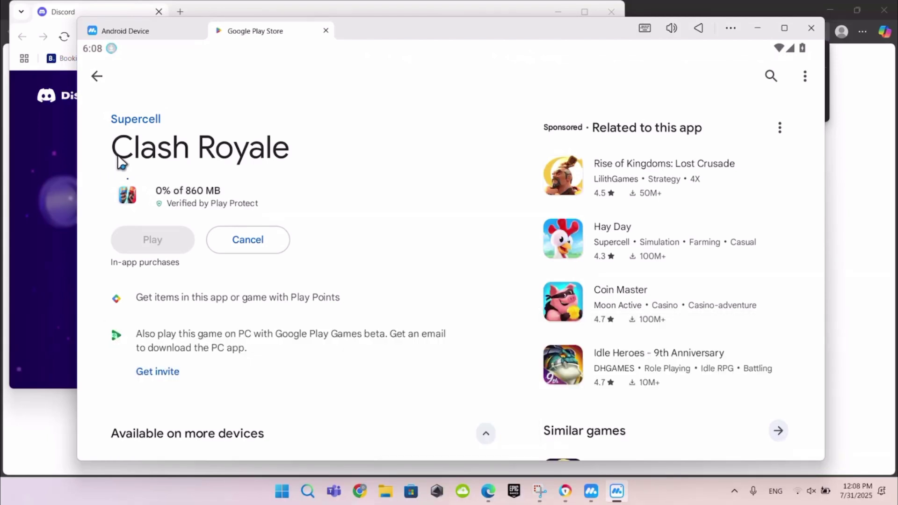
scroll(307, 154, "down", 1)
scroll(308, 171, "up", 1)
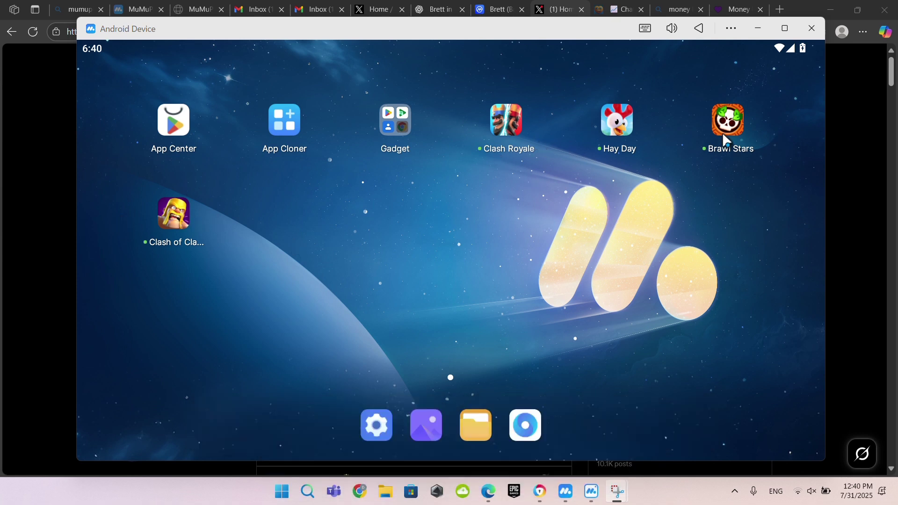
- Launch Clash Royale from the emulator home screen and wait for it to load
left_click(519, 122)
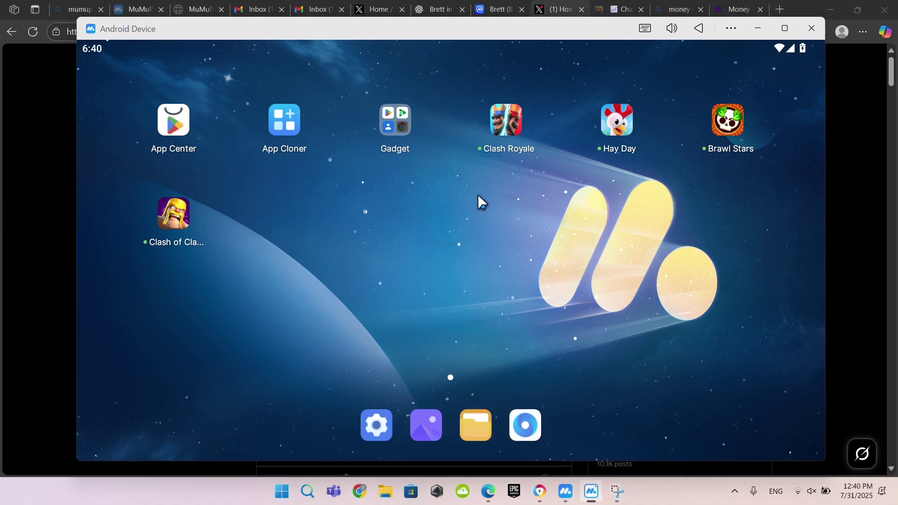
left_click(494, 129)
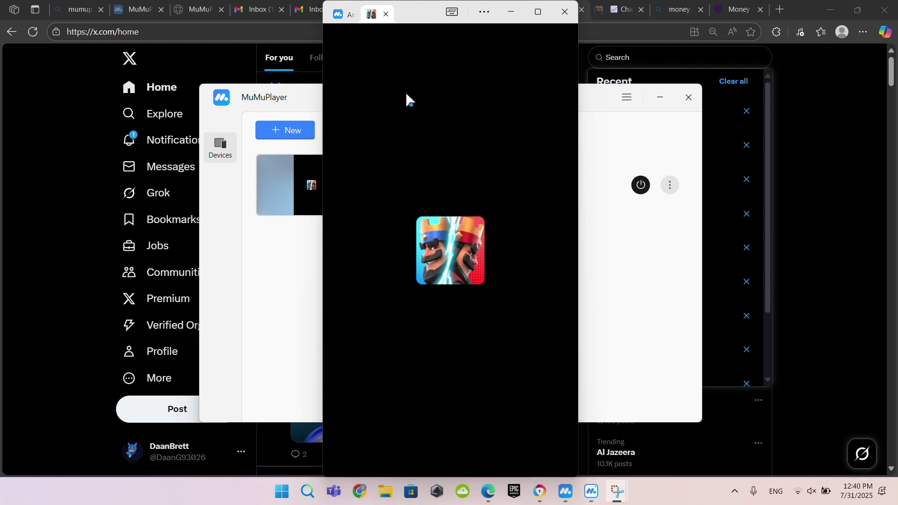
left_click(462, 378)
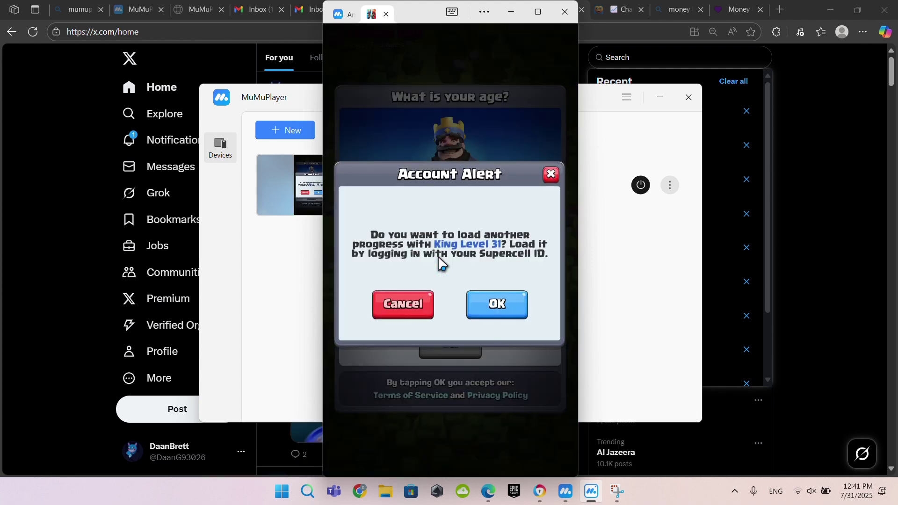
- Load the existing King Level 31 progress and skip the Supercell ID login
left_click(498, 306)
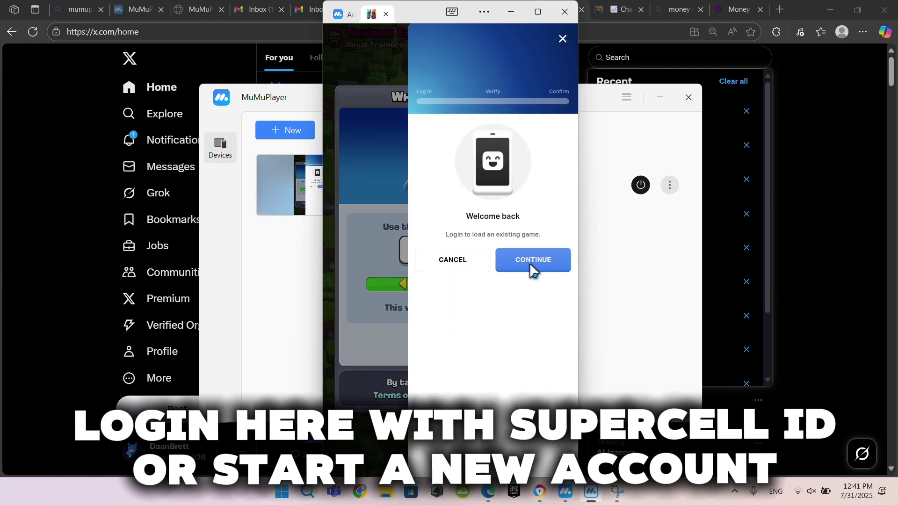
left_click(533, 268)
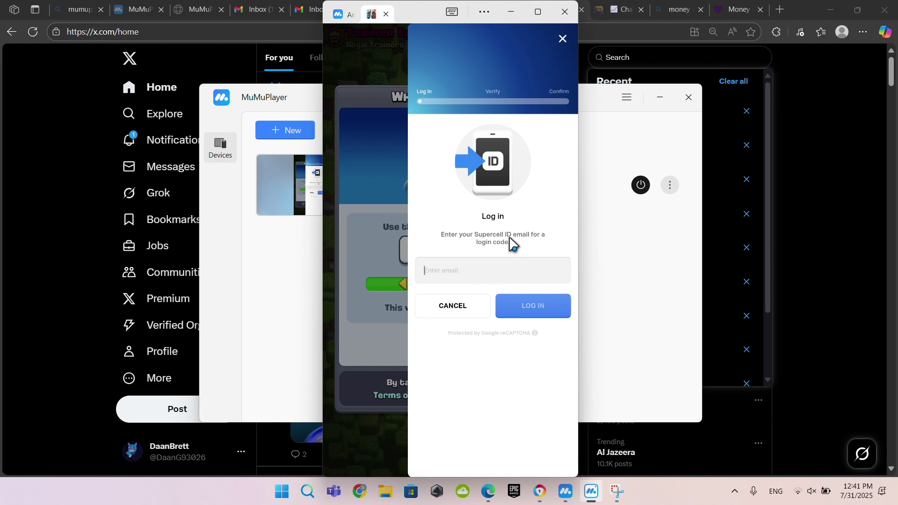
left_click(562, 38)
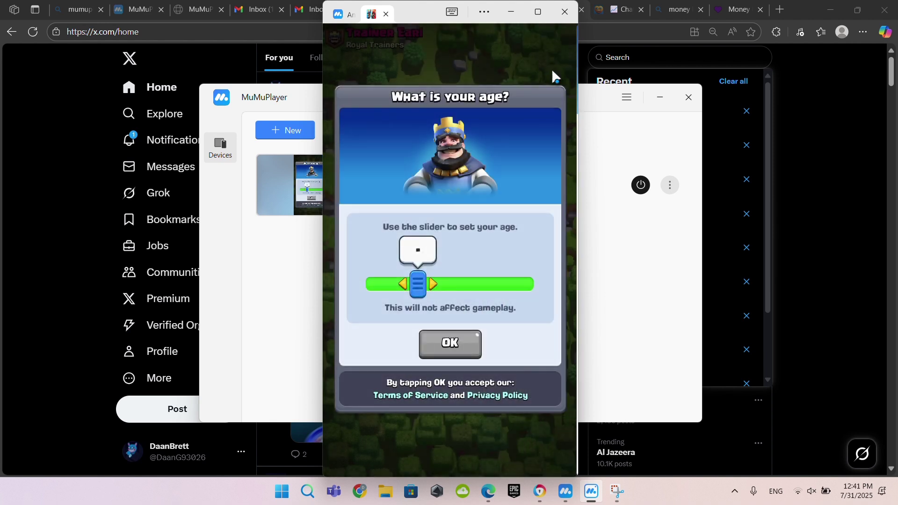
- Set the player's age to 34 and accept all data processing consent
mouse_move(418, 284)
left_mouse_down()
mouse_move(481, 287)
mouse_move(457, 294)
left_mouse_up()
left_click(474, 357)
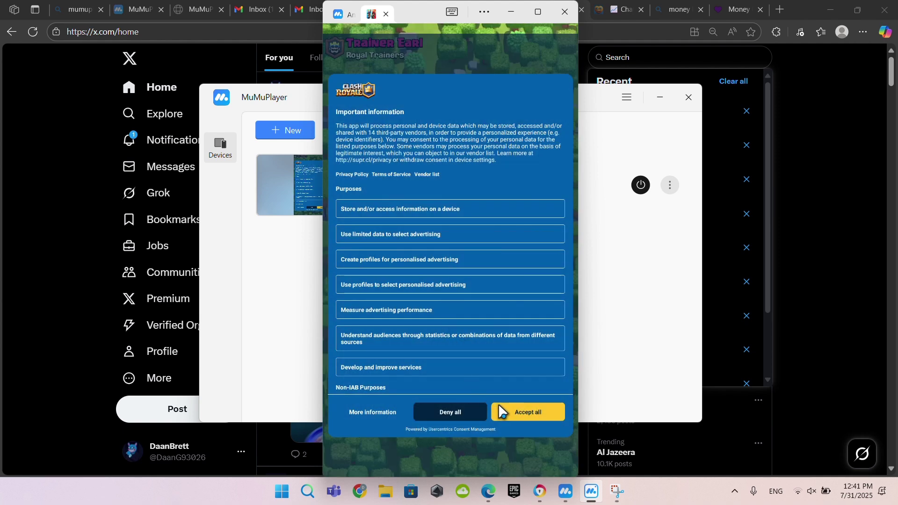
left_click(501, 412)
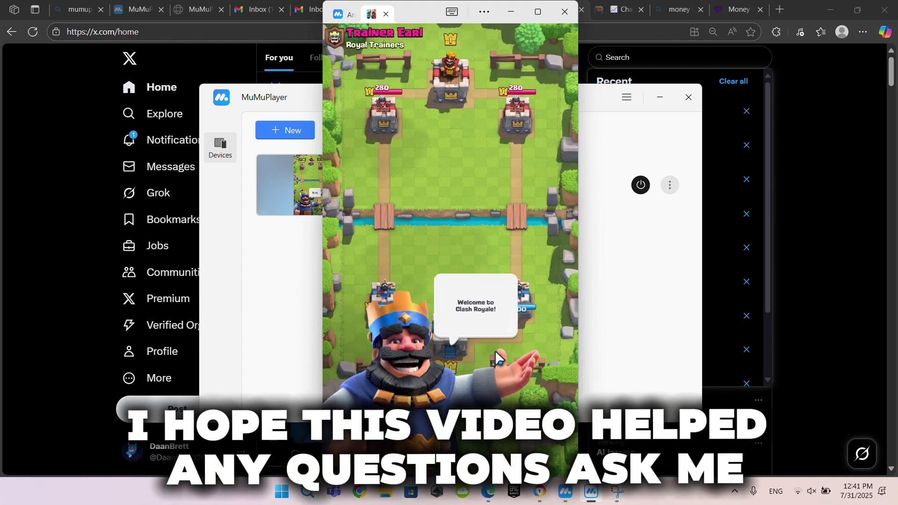
- Dismiss the king's welcome and under-attack tutorial messages in the arena
left_click(456, 378)
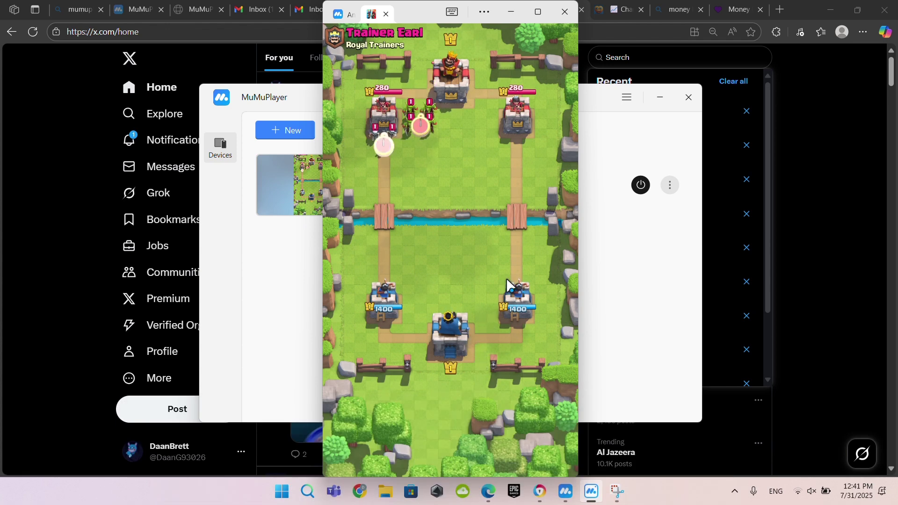
left_click(449, 327)
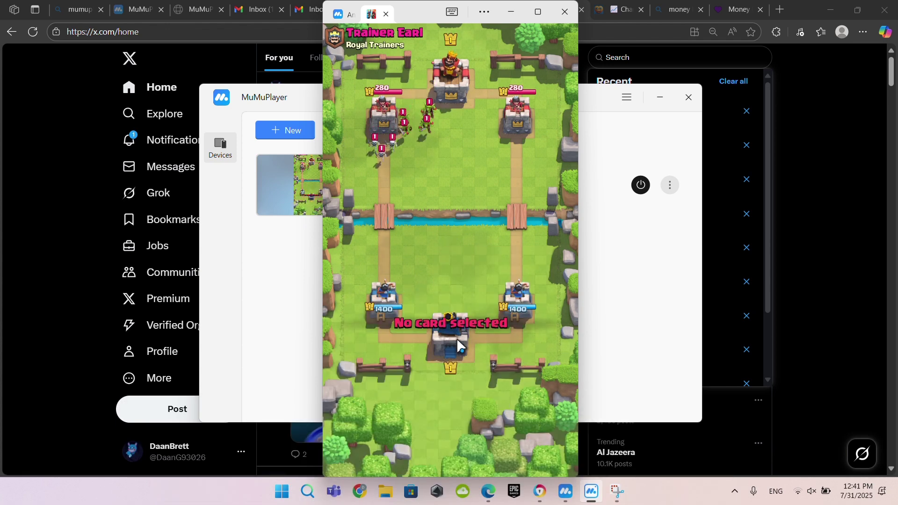